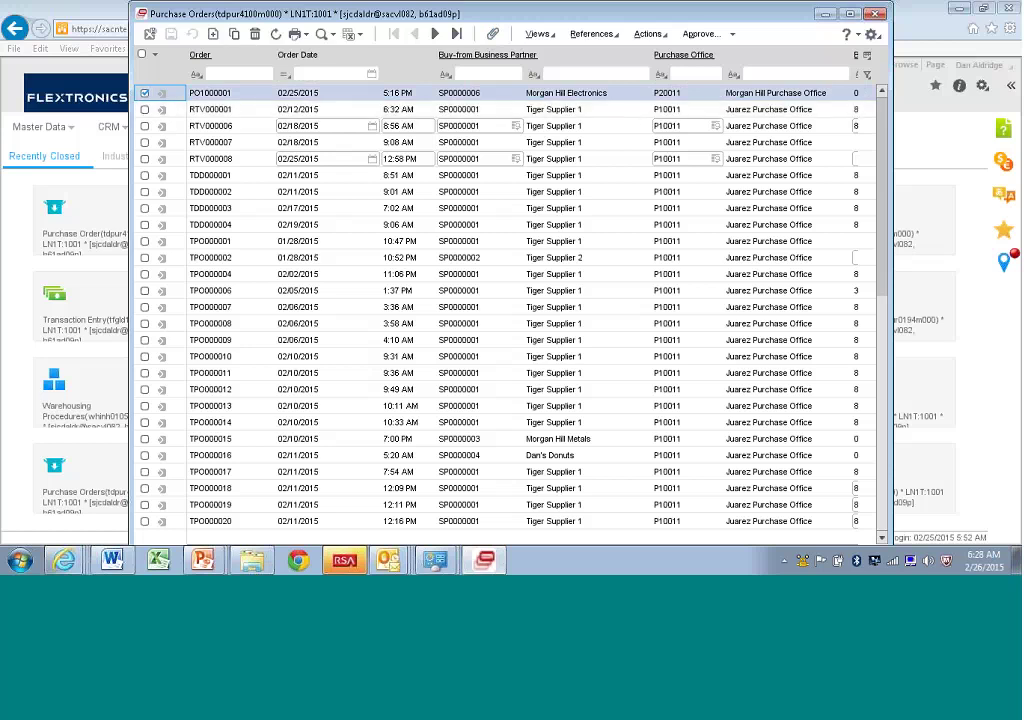
# - Open the Lines Monitor from the Purchase Orders References menu
pyautogui.click(650, 34)
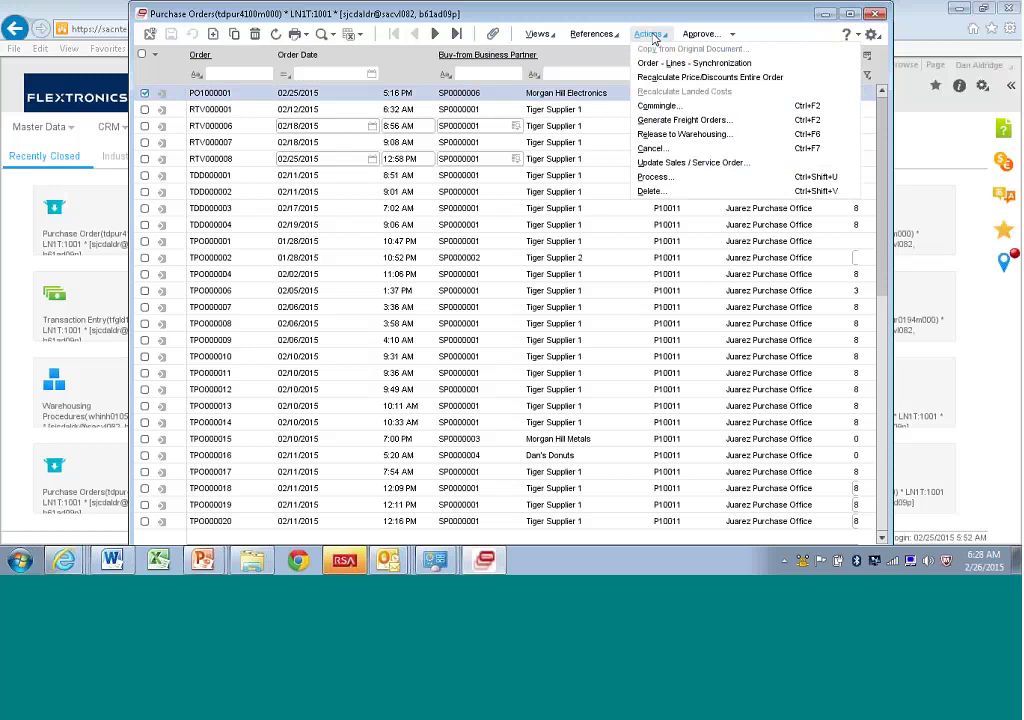
pyautogui.click(591, 34)
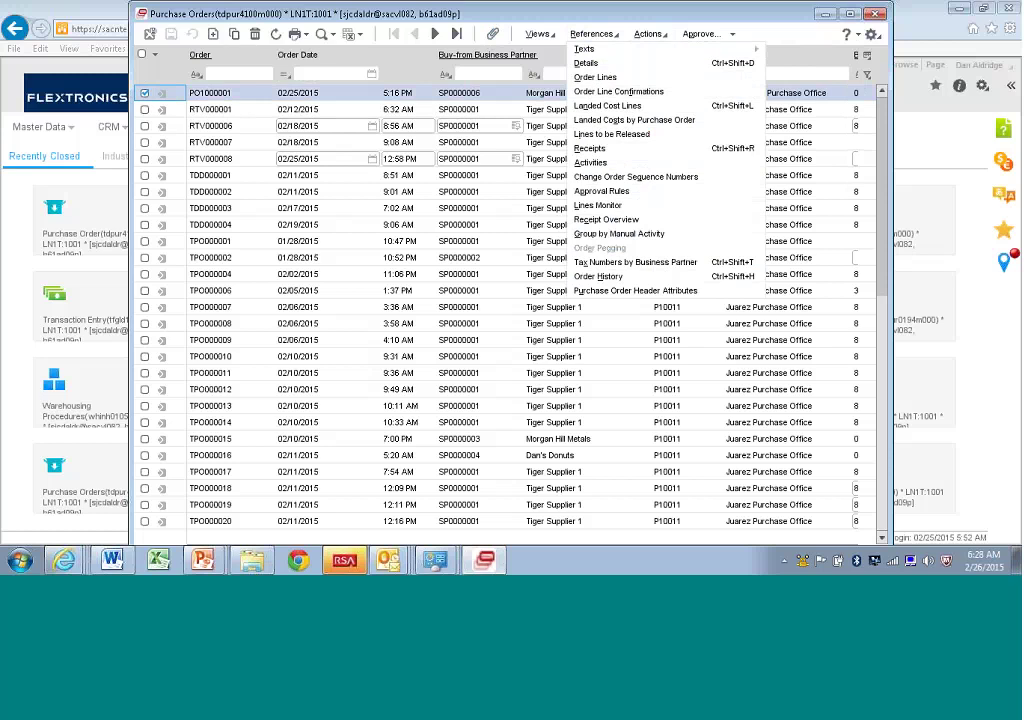
pyautogui.click(594, 173)
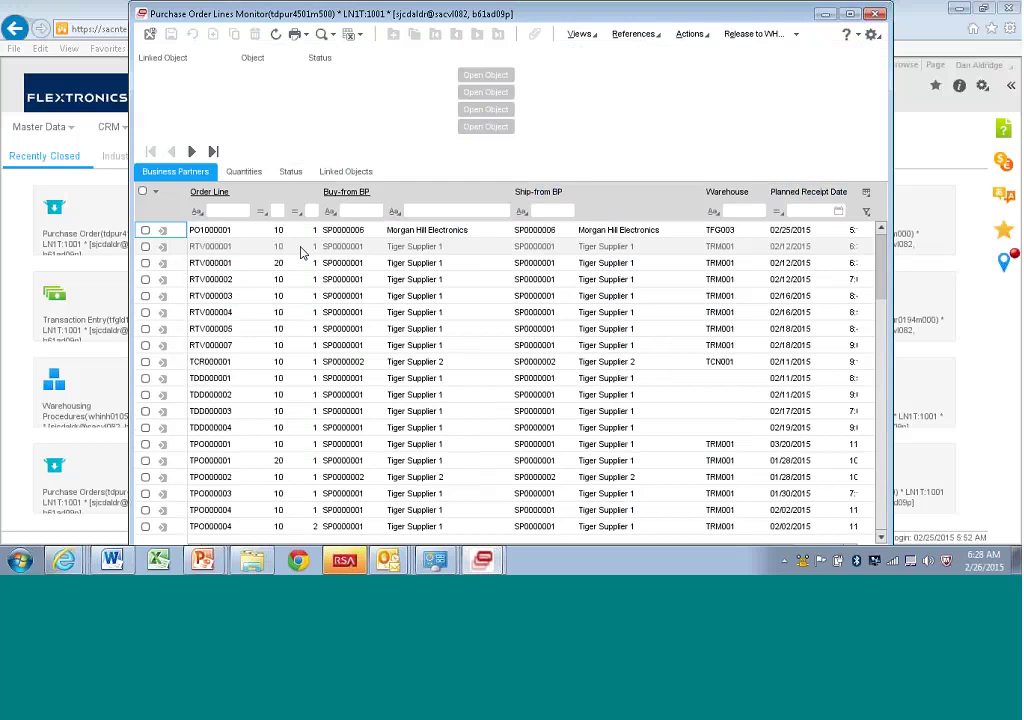
# - Leave the Ship-from BP filter empty and show the Warehouse filter's operator choices
pyautogui.click(539, 210)
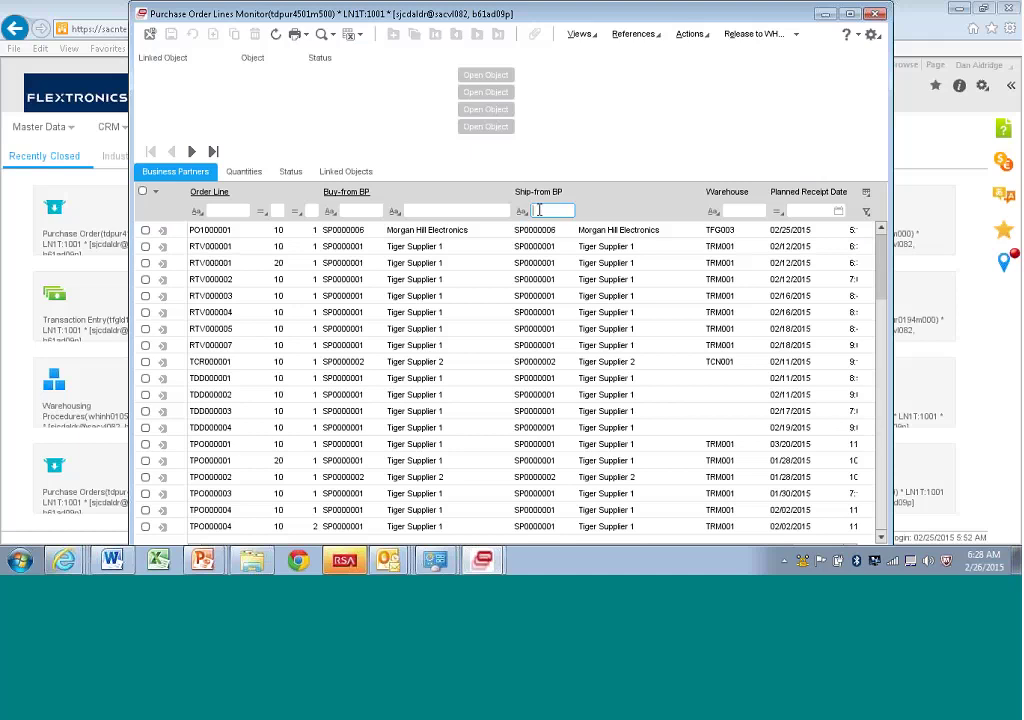
pyautogui.write('sp')
pyautogui.press('Tab')
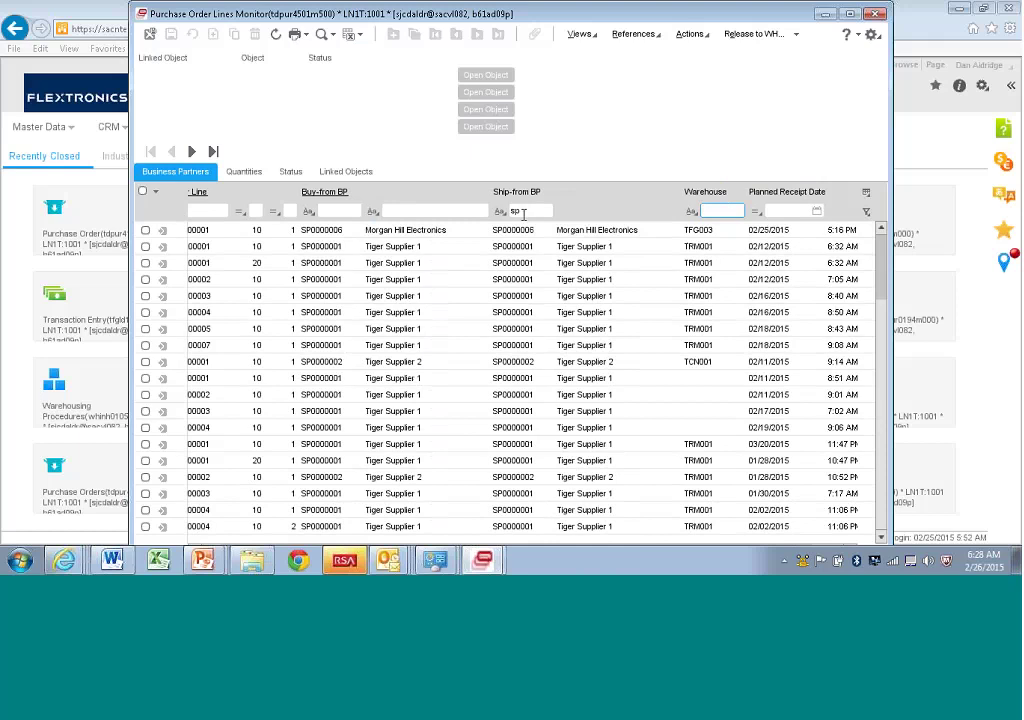
pyautogui.click(522, 213)
pyautogui.press('BackSpace')
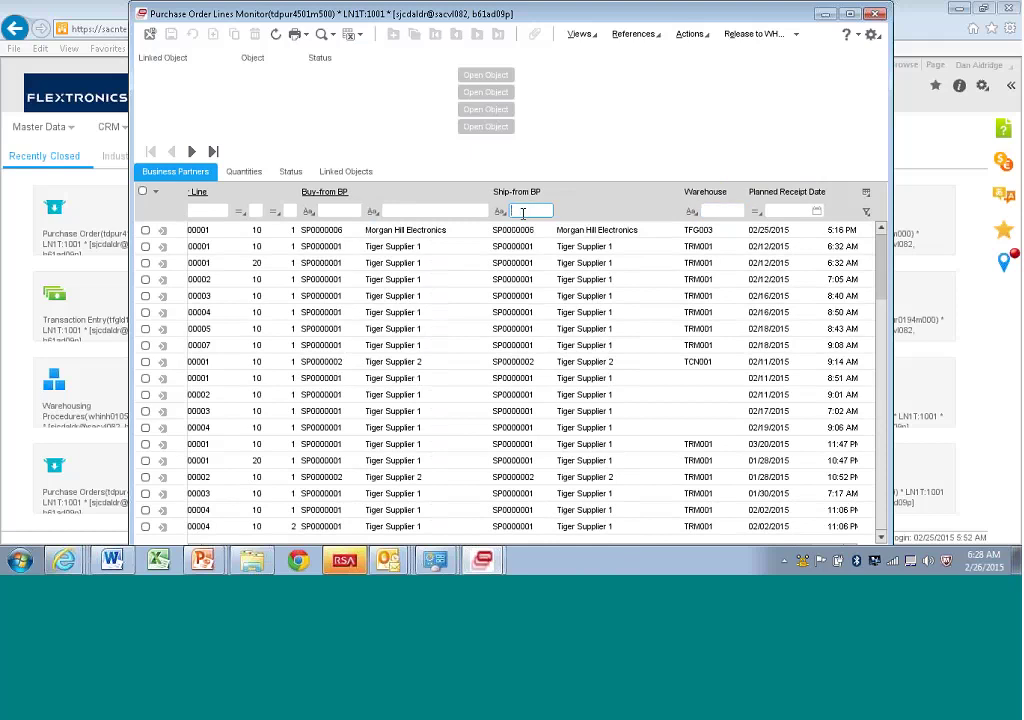
pyautogui.press('Tab')
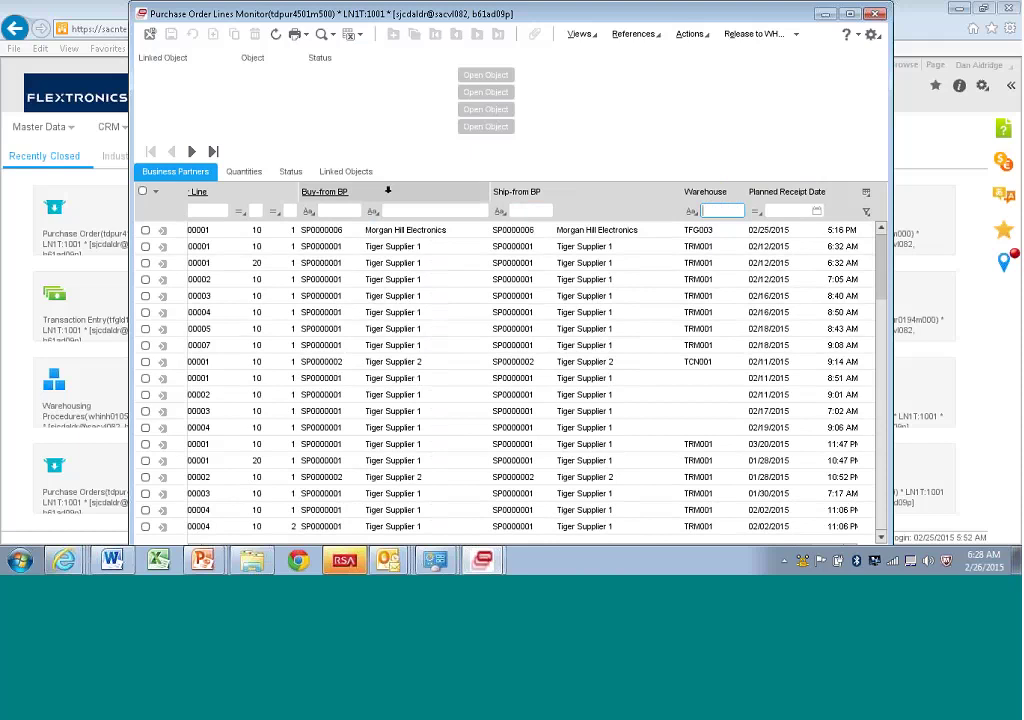
pyautogui.click(690, 214)
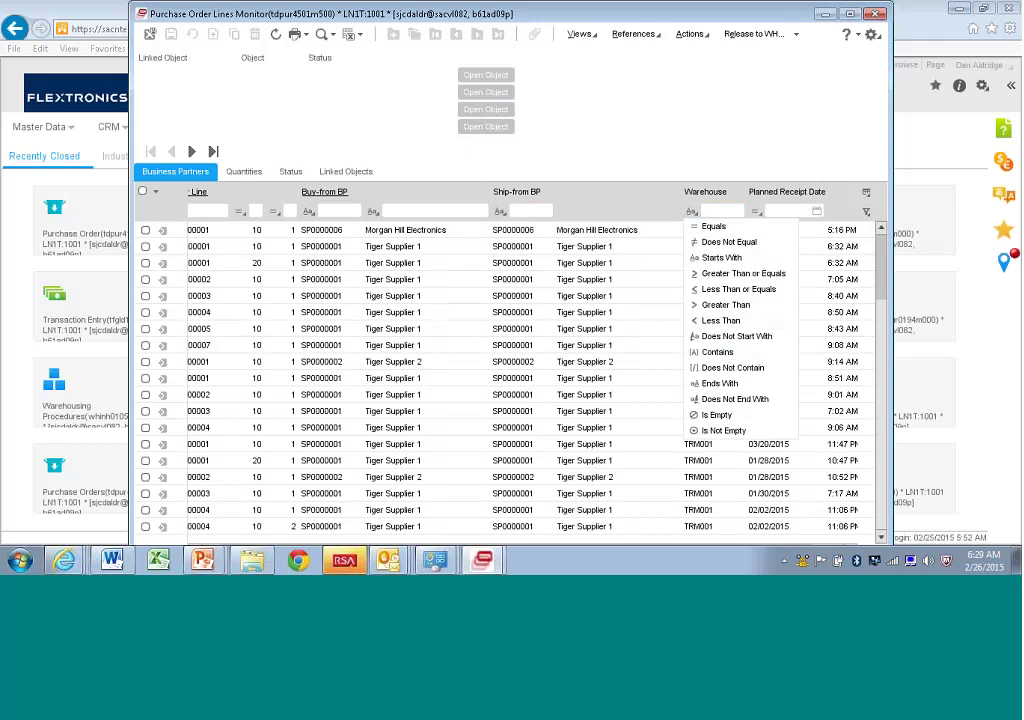
# - Set the Warehouse filter to Contains 'R' and apply it
pyautogui.click(716, 353)
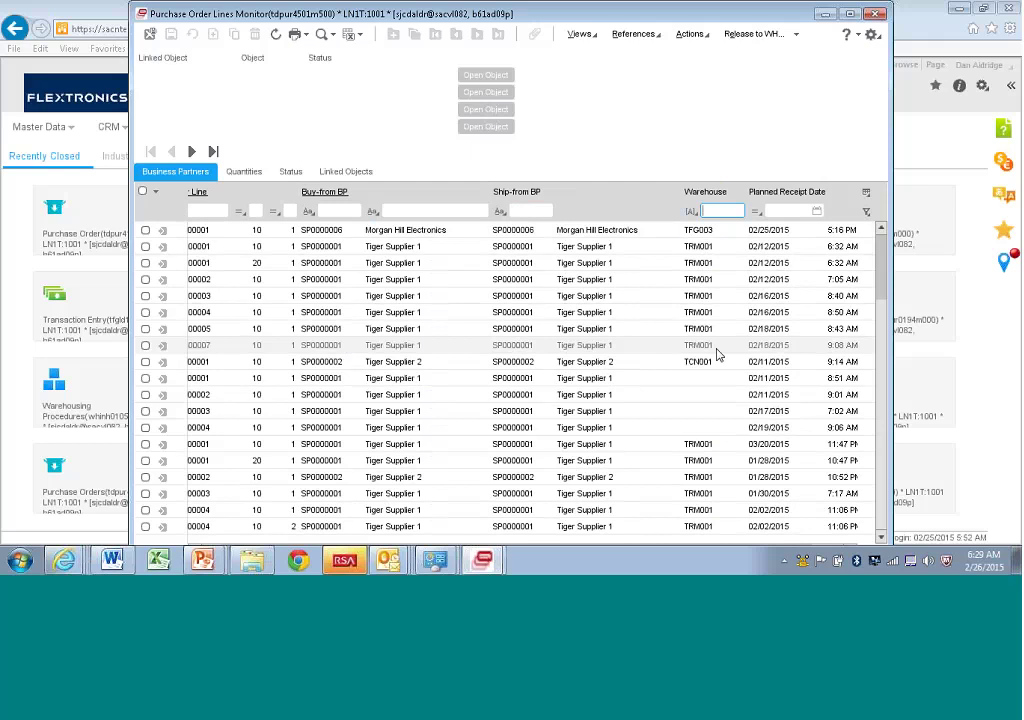
pyautogui.write('R')
pyautogui.press('Tab')
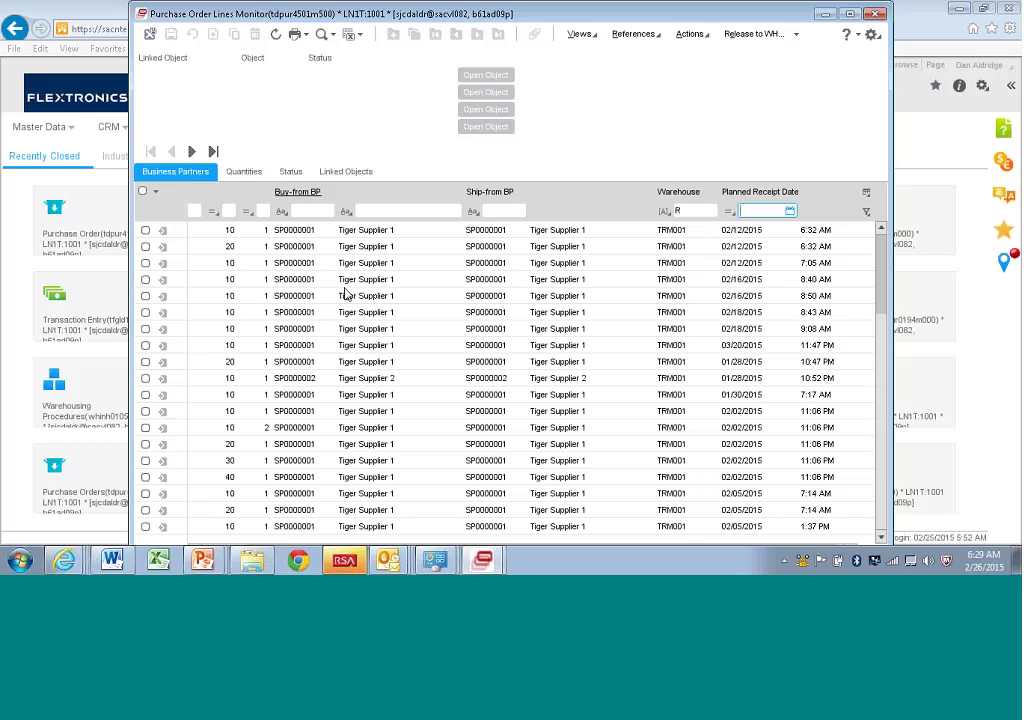
# - Quick Export the filtered order lines to Excel
pyautogui.click(362, 40)
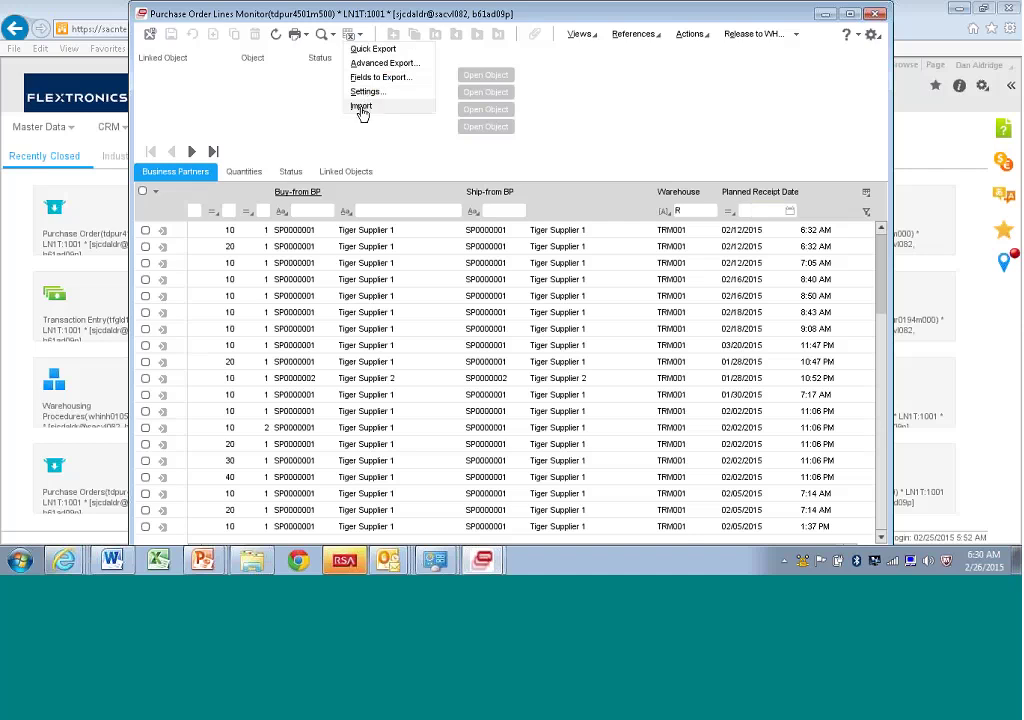
pyautogui.click(366, 52)
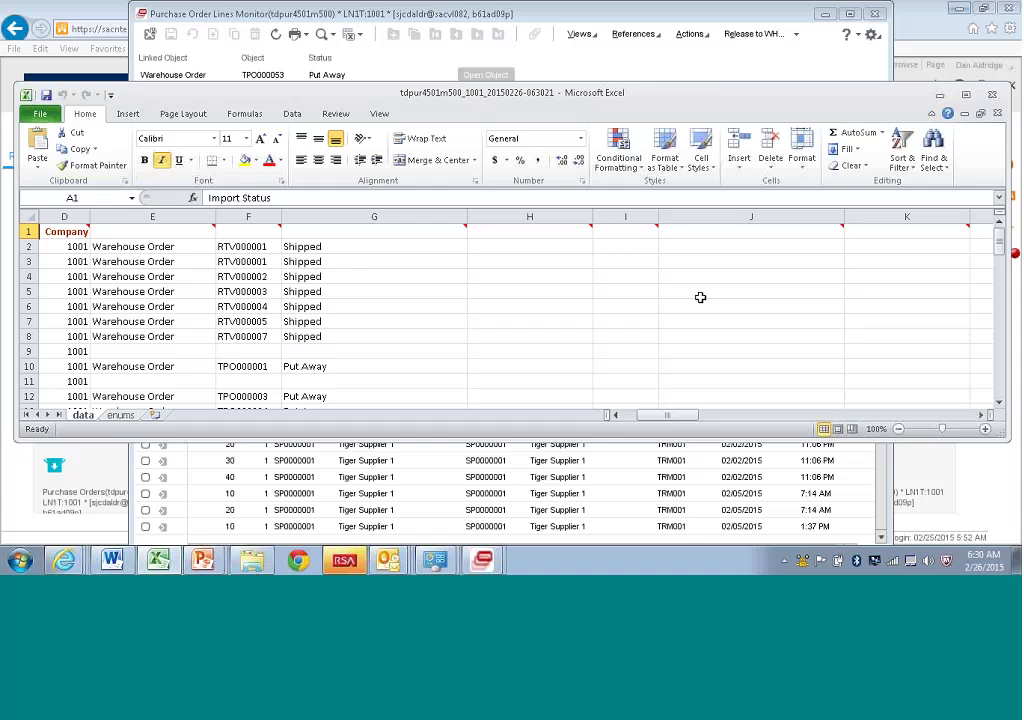
pyautogui.moveTo(657, 229)
pyautogui.moveTo(443, 233)
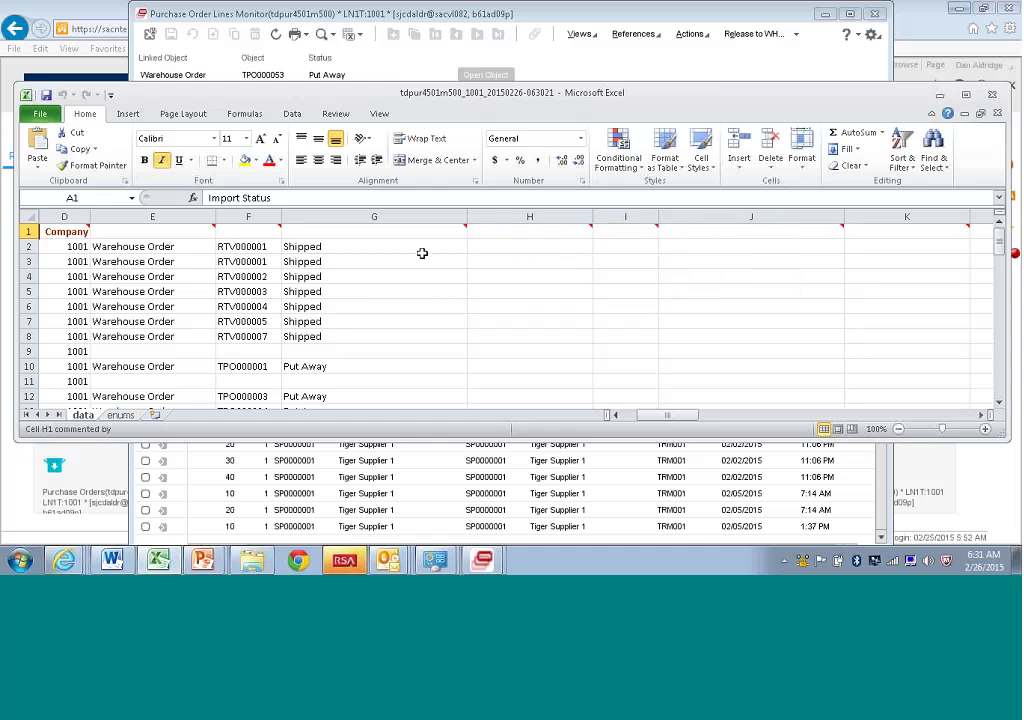
pyautogui.click(401, 251)
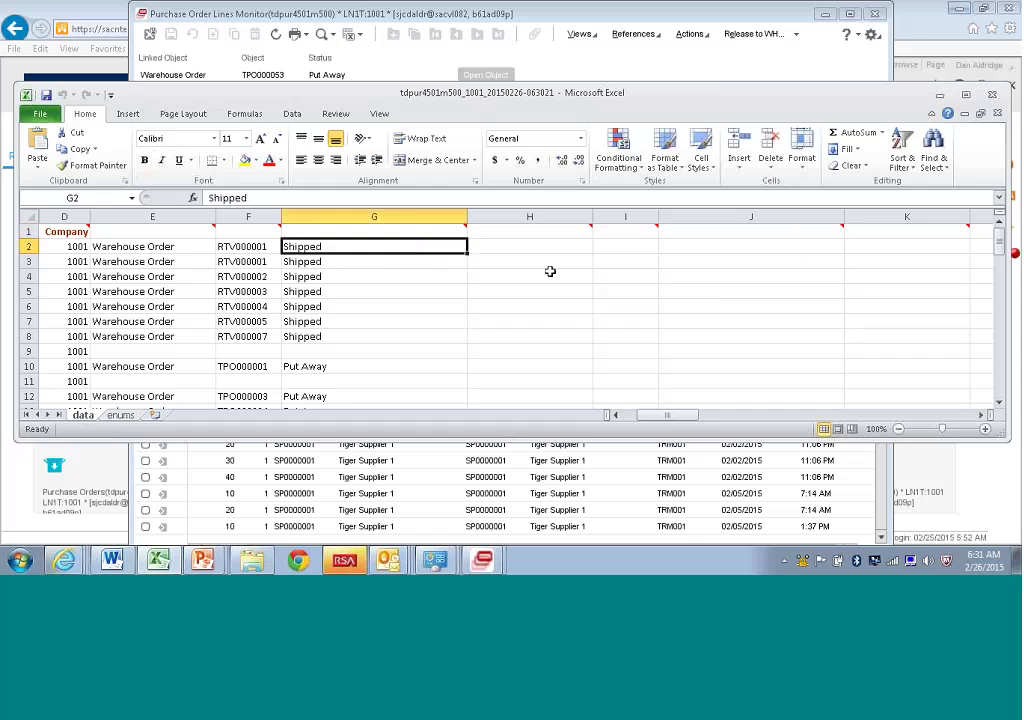
pyautogui.click(924, 414)
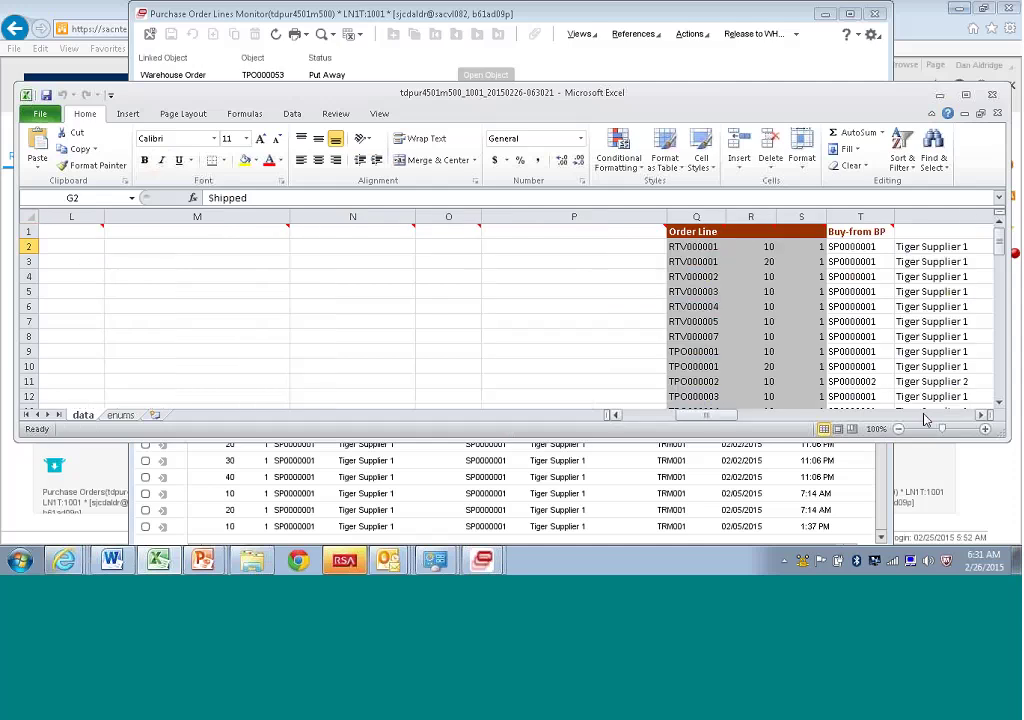
pyautogui.click(925, 414)
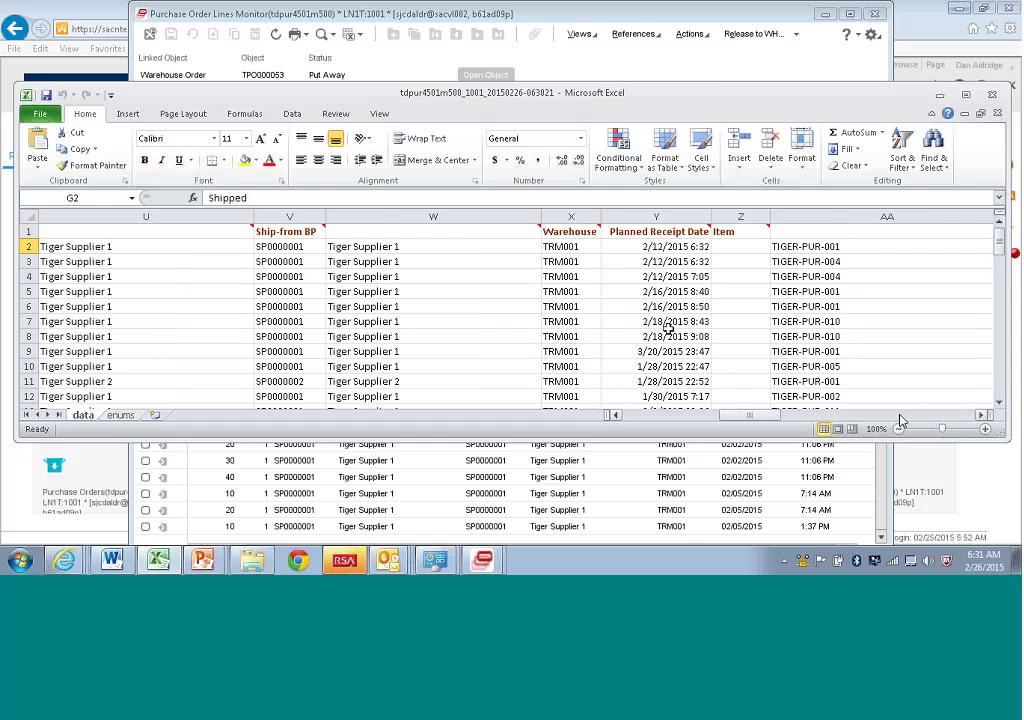
pyautogui.click(905, 415)
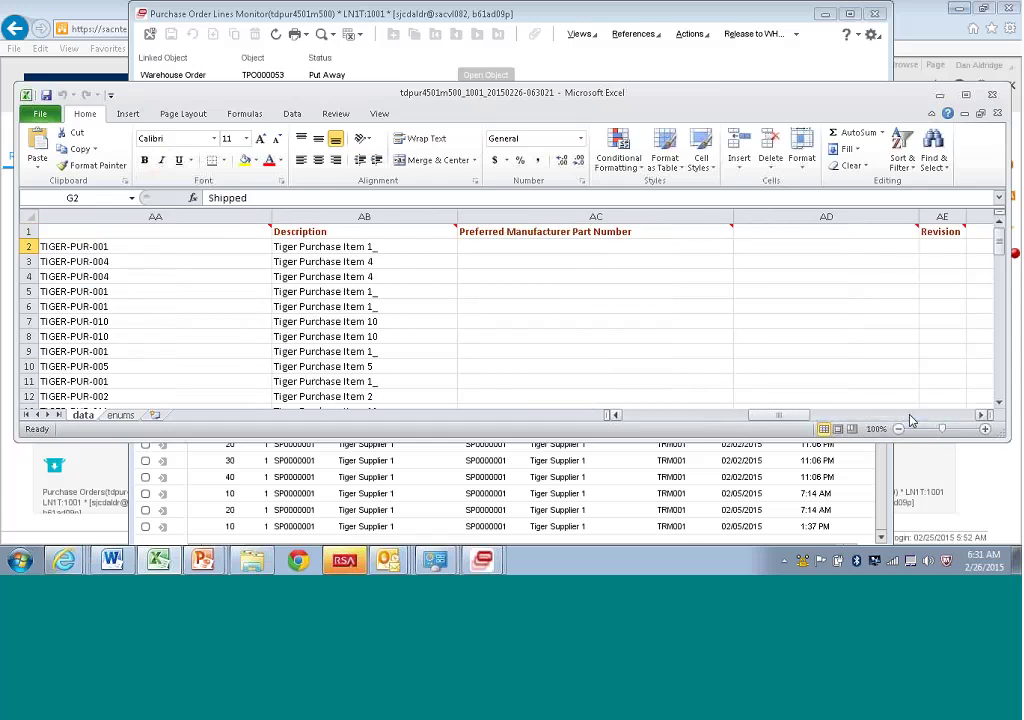
pyautogui.click(905, 415)
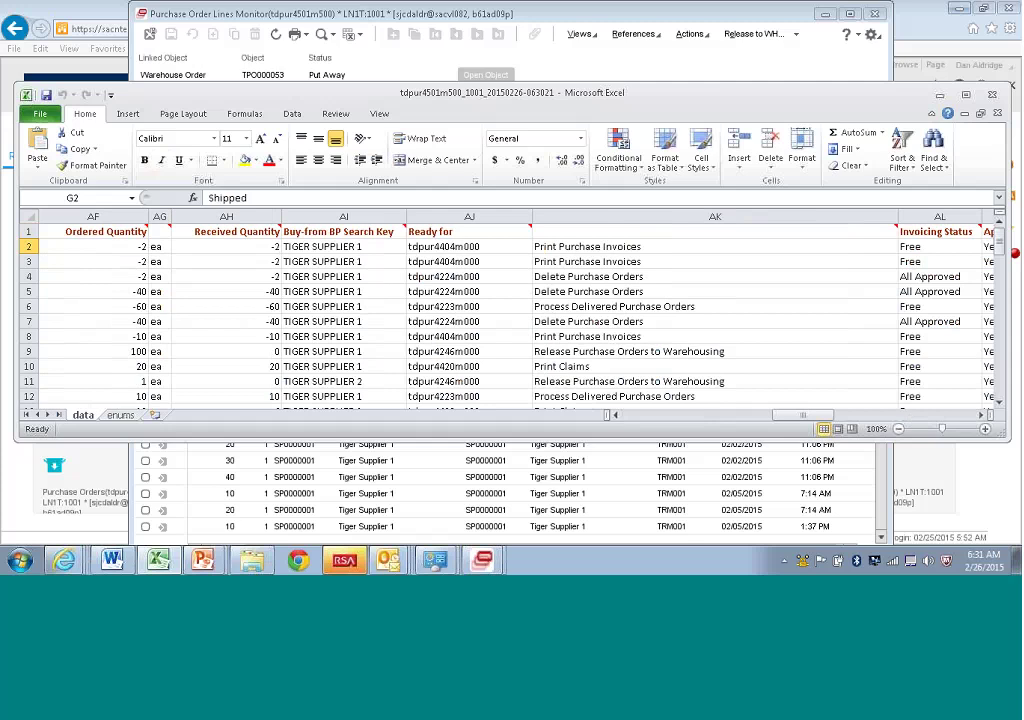
pyautogui.click(950, 246)
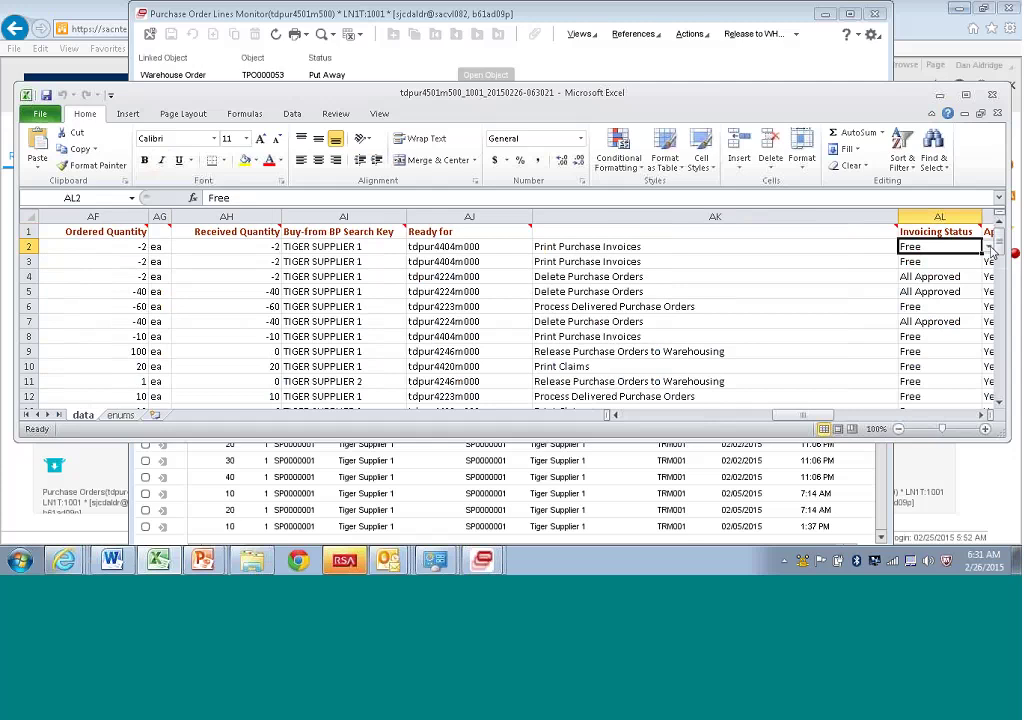
# - Browse cell AL2's Invoicing Status list: Free, Approved, All Approved, Matched
pyautogui.click(988, 247)
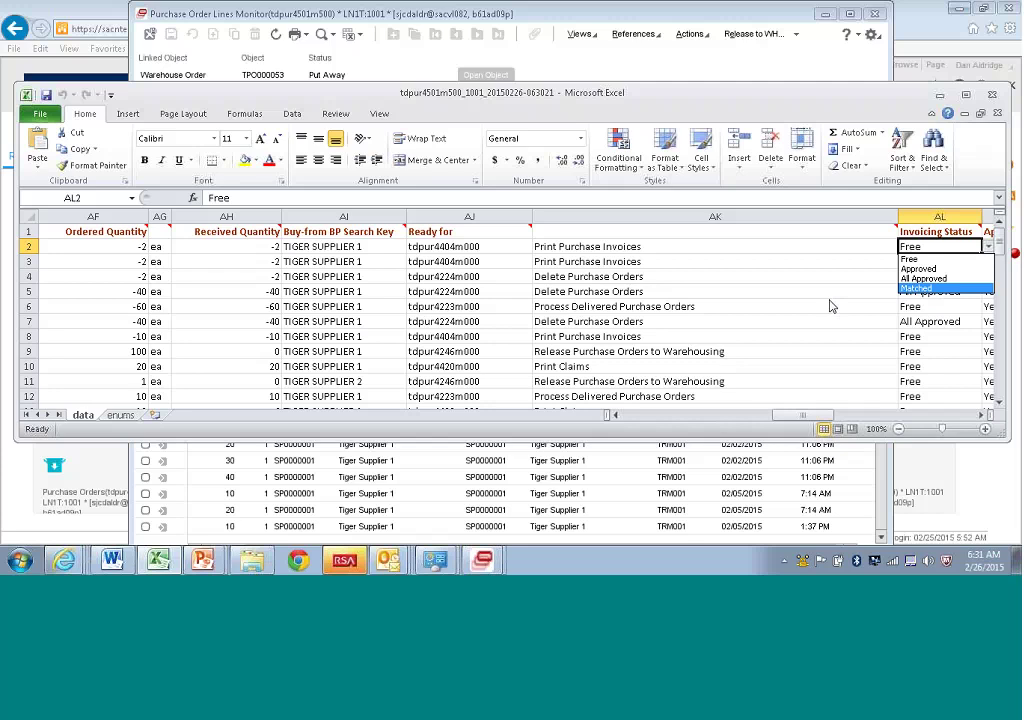
pyautogui.press('Up')
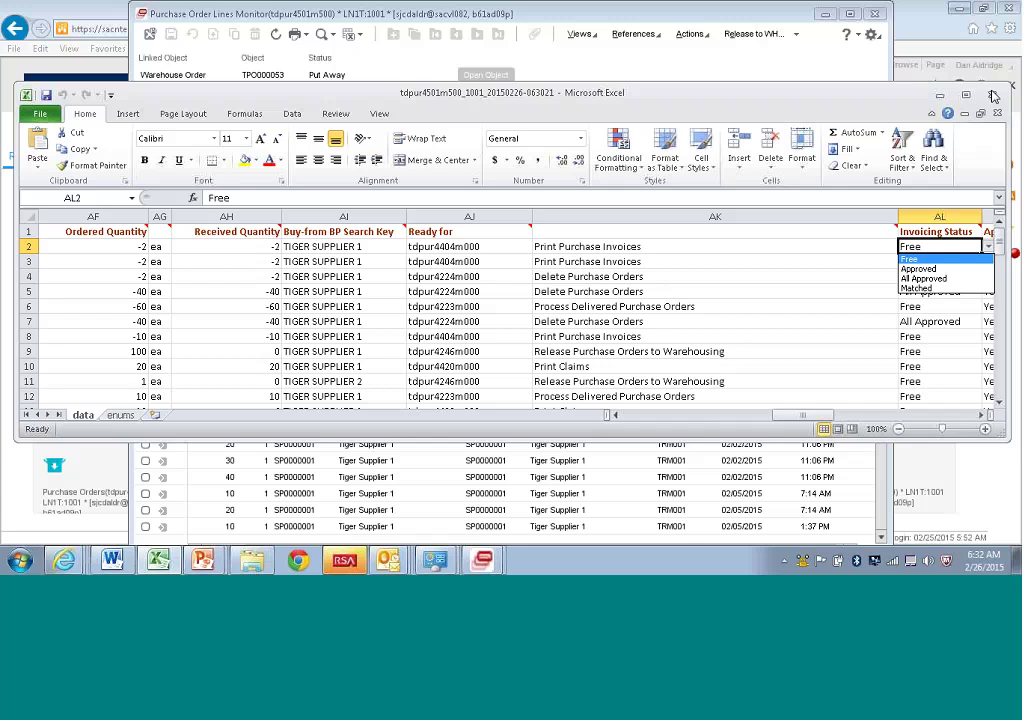
# - Dismiss the Invoicing Status list and close the workbook without saving
pyautogui.click(993, 95)
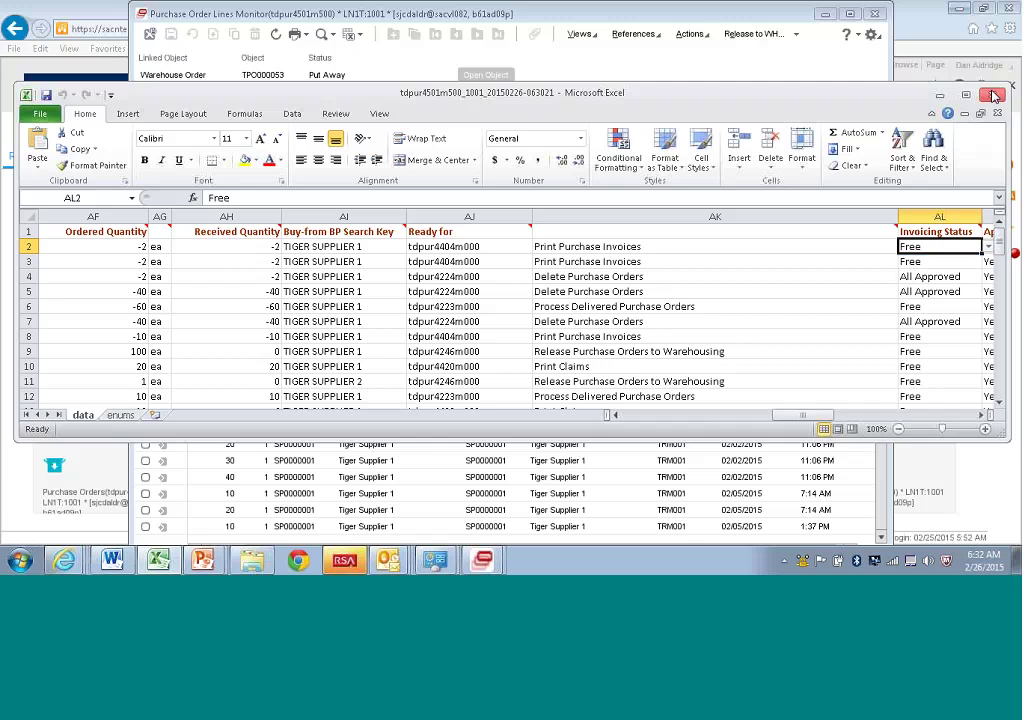
pyautogui.click(995, 95)
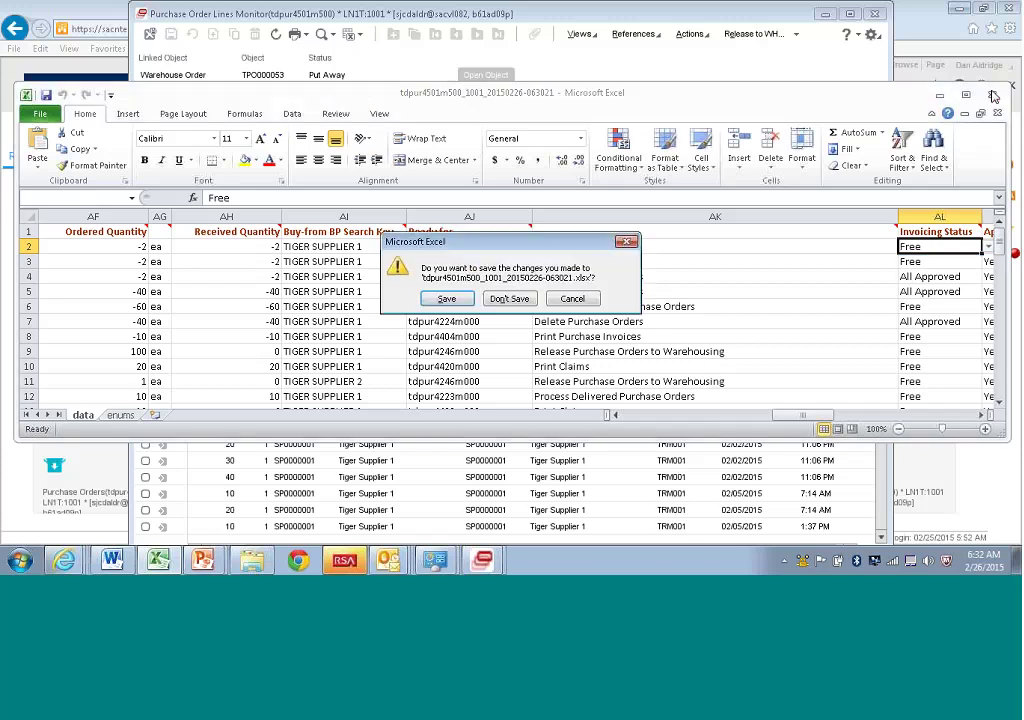
pyautogui.click(510, 299)
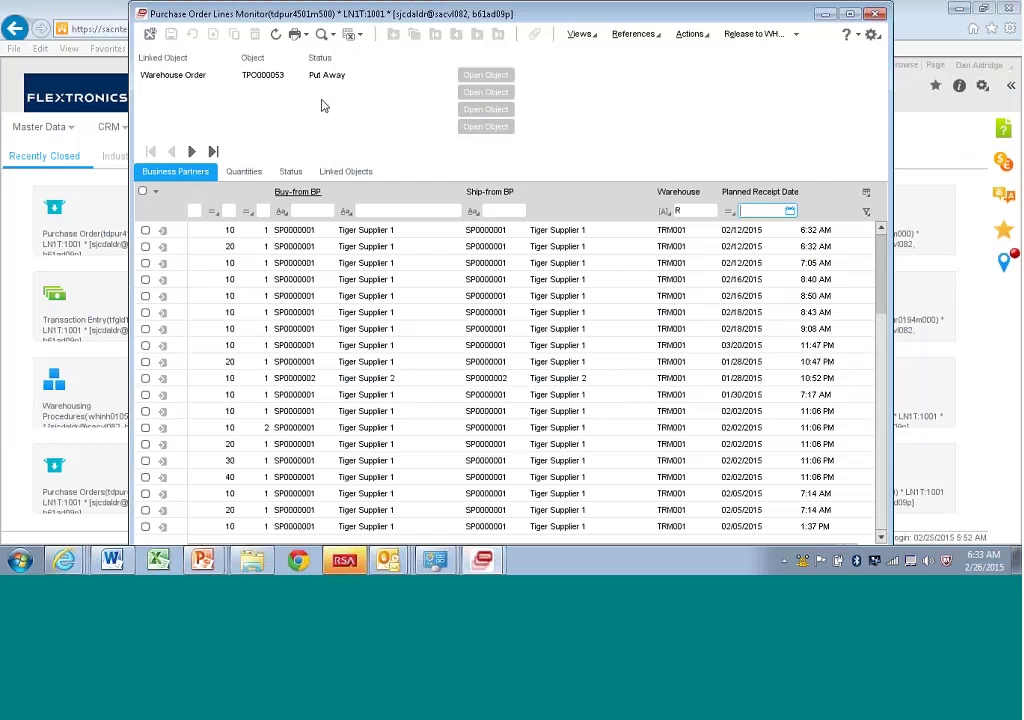
# - Move through the Quantities and Business Partners tabs, ending on the Status tab
pyautogui.moveTo(324, 110); pyautogui.dragTo(327, 137)
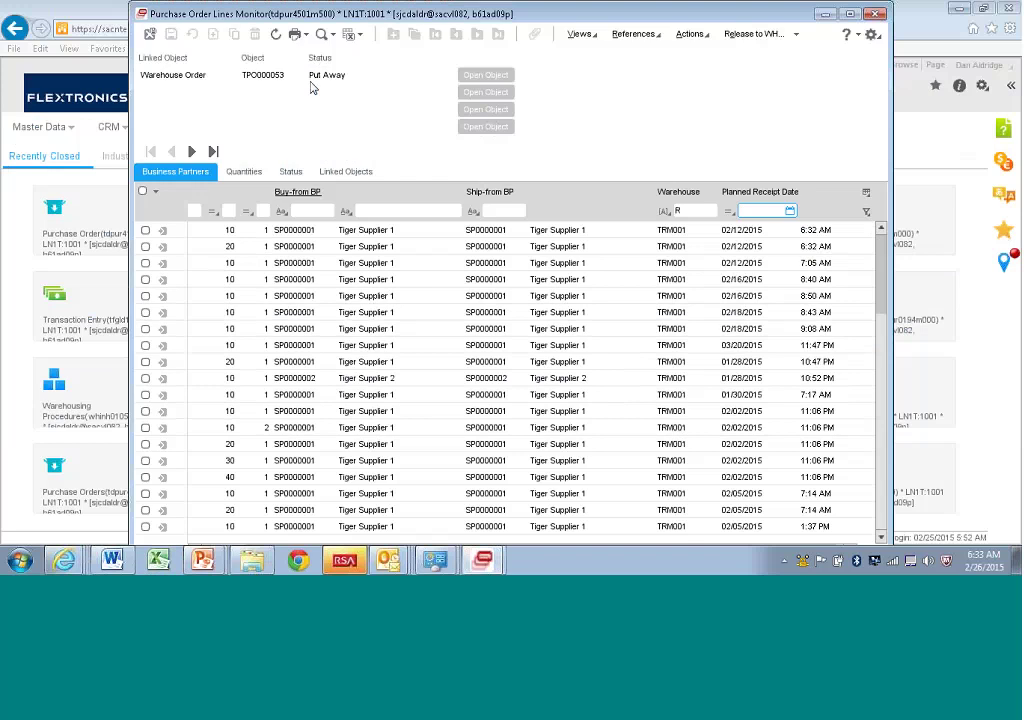
pyautogui.click(243, 174)
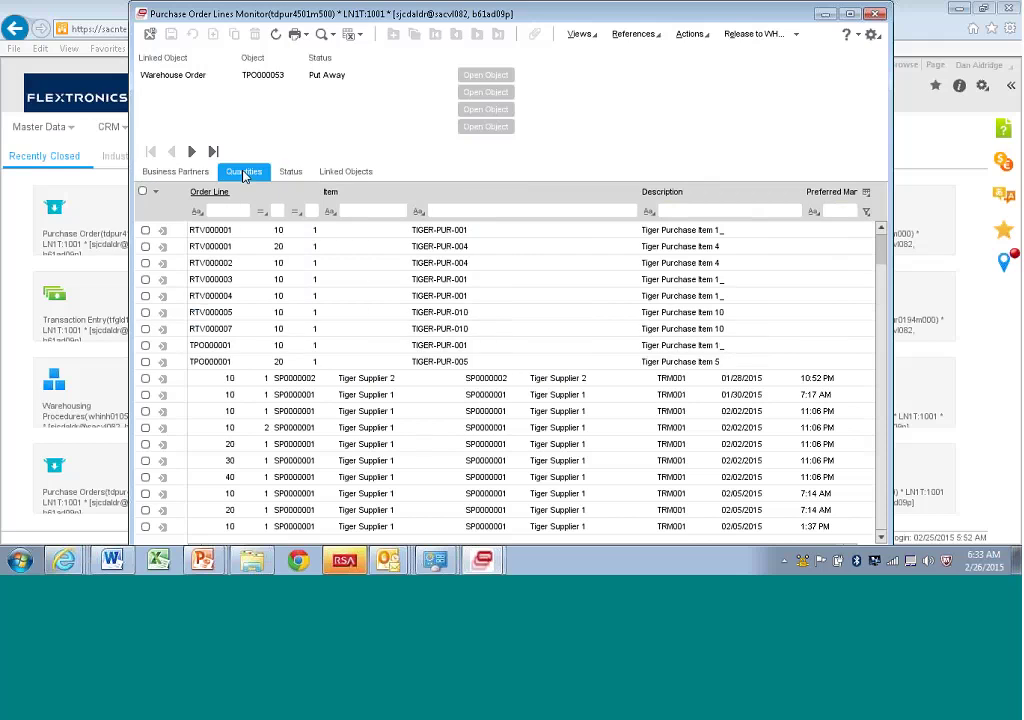
pyautogui.click(178, 173)
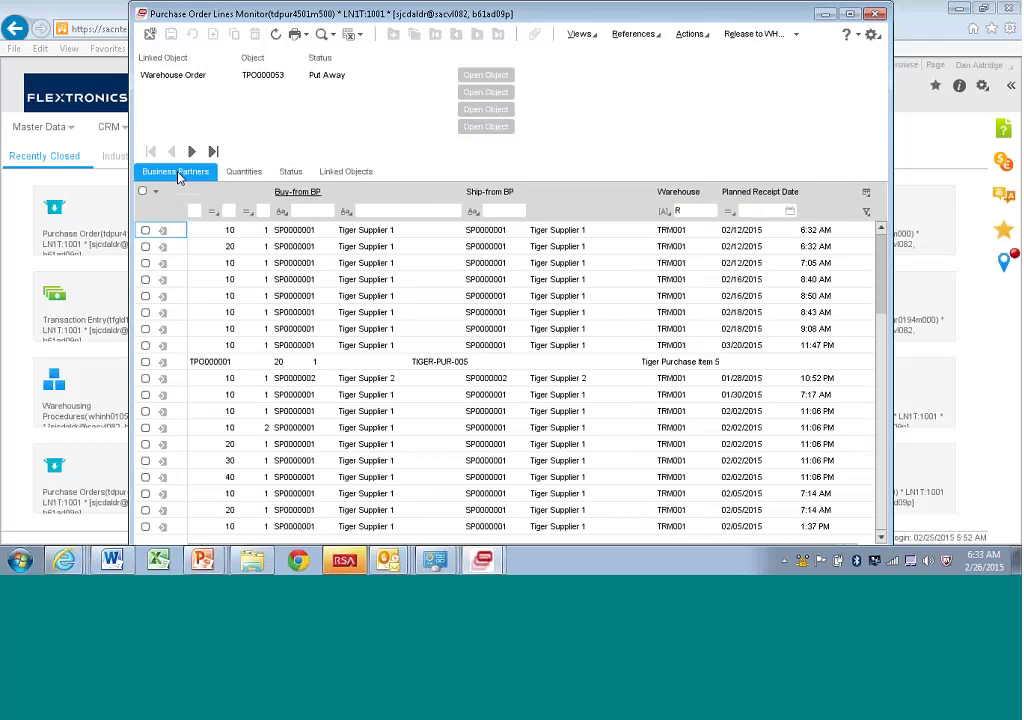
pyautogui.click(244, 172)
pyautogui.click(291, 173)
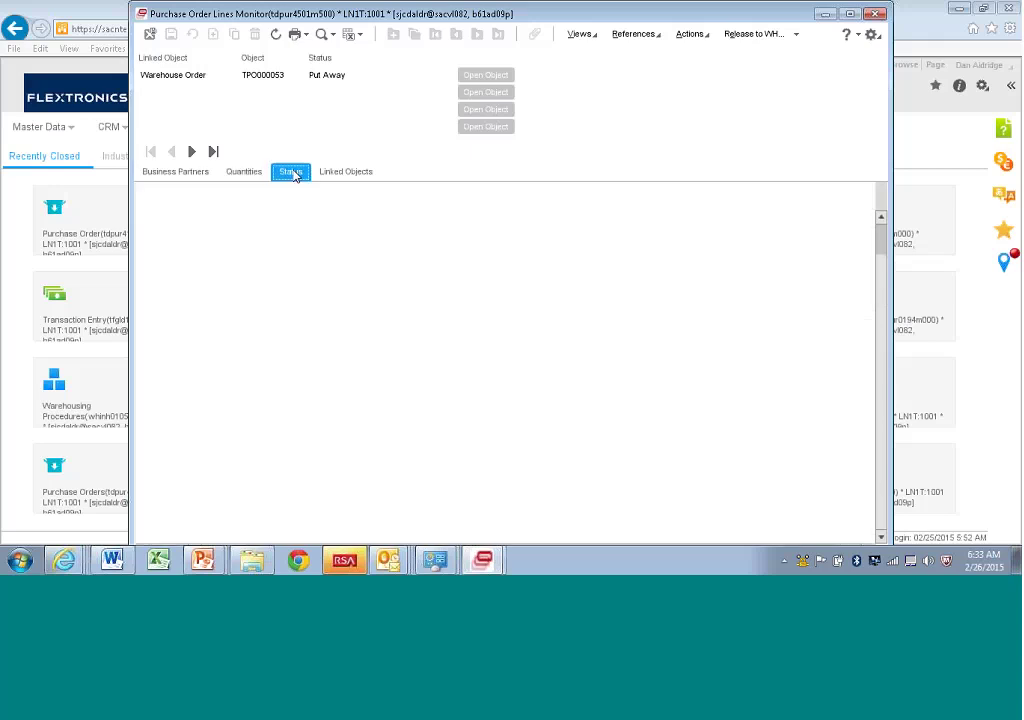